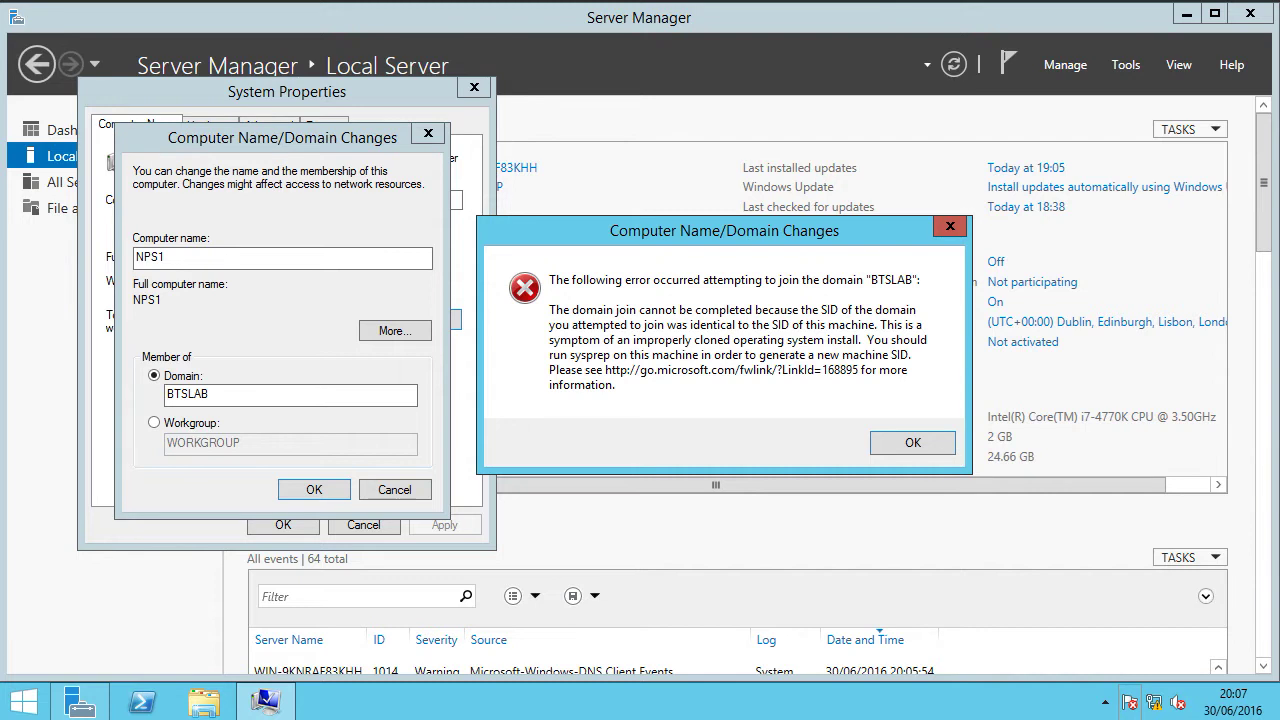
drag(769, 230, 808, 240)
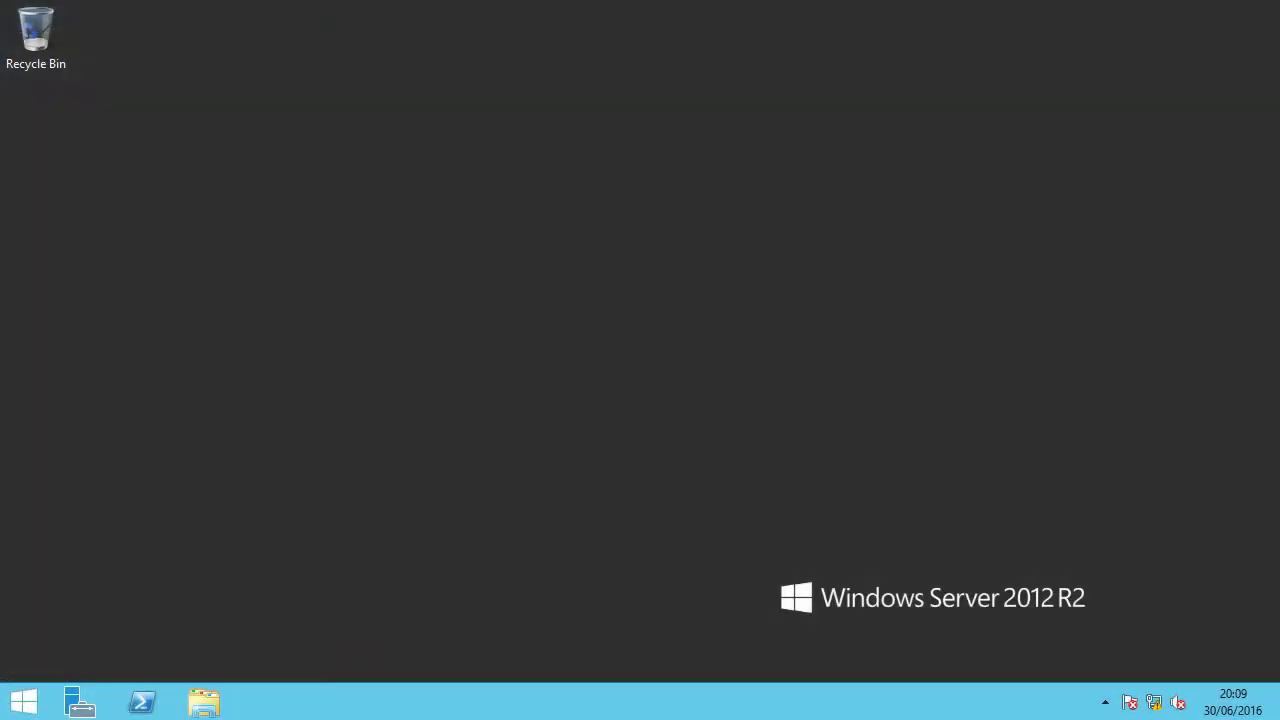
Step: Open an administrator Command Prompt, change to the Sysprep folder and run sysprep.exe
right_click(30, 702)
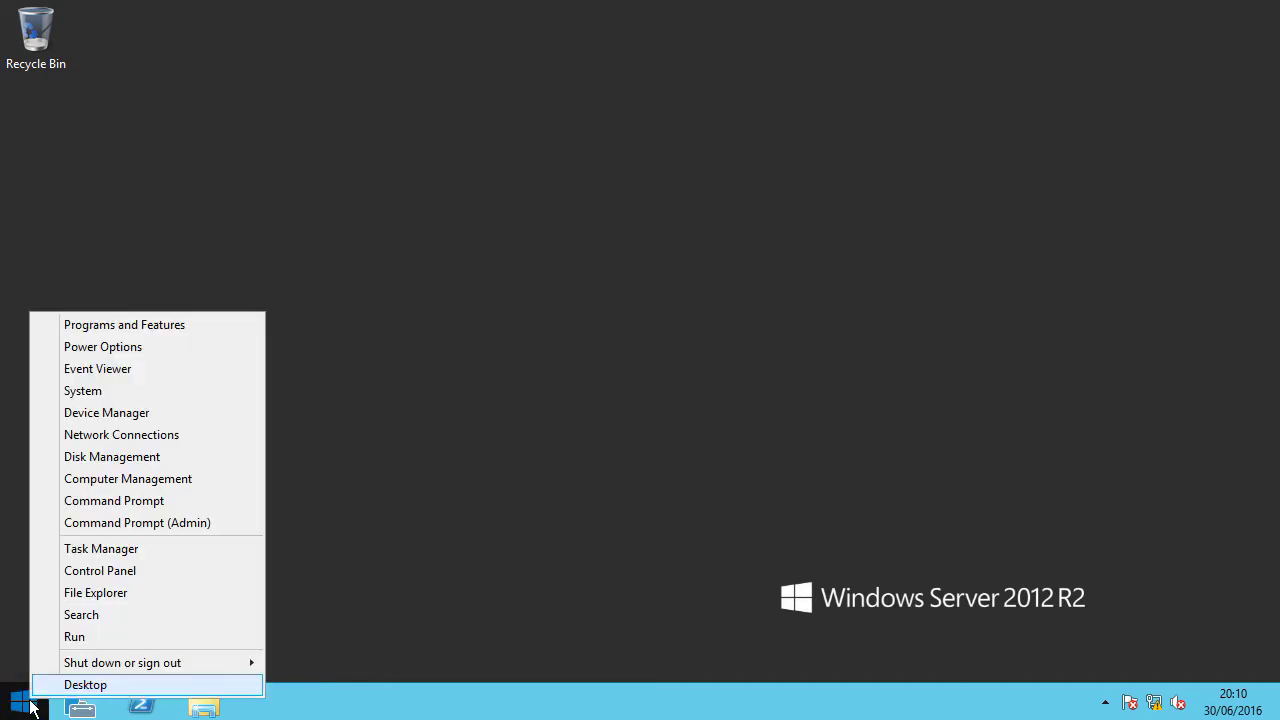
click(178, 524)
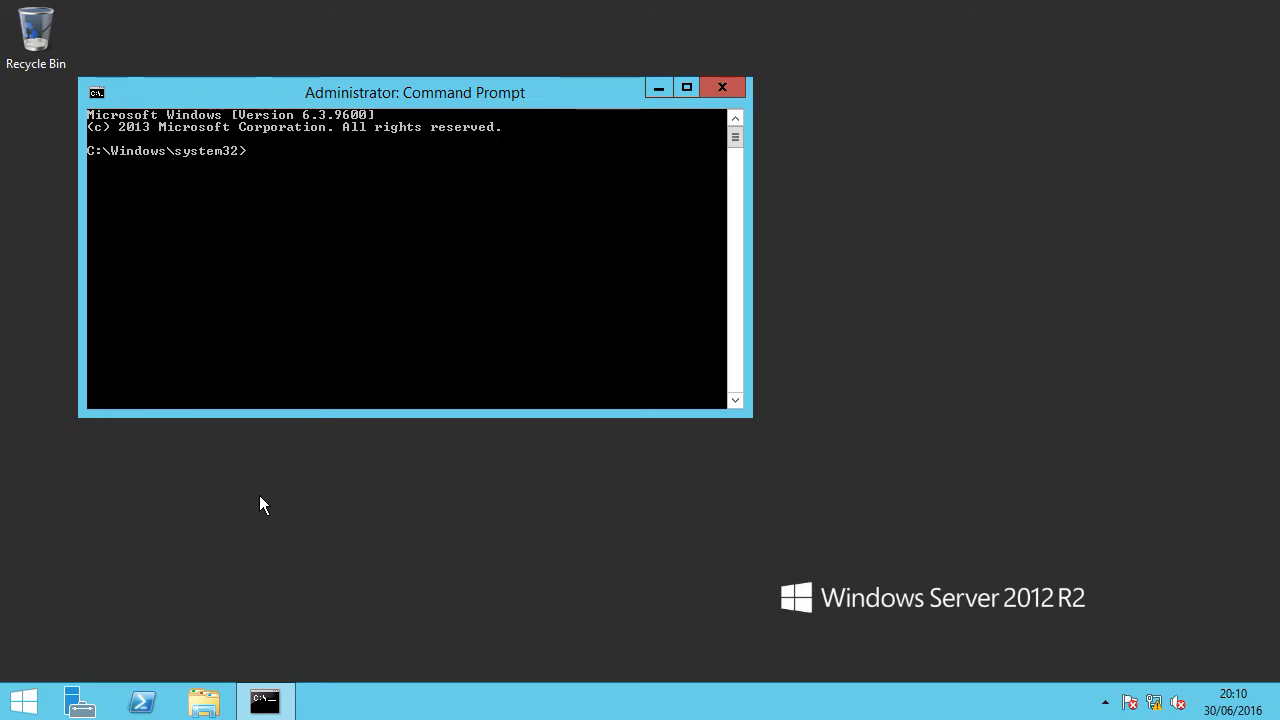
text(cd Sysprep)
key(Return)
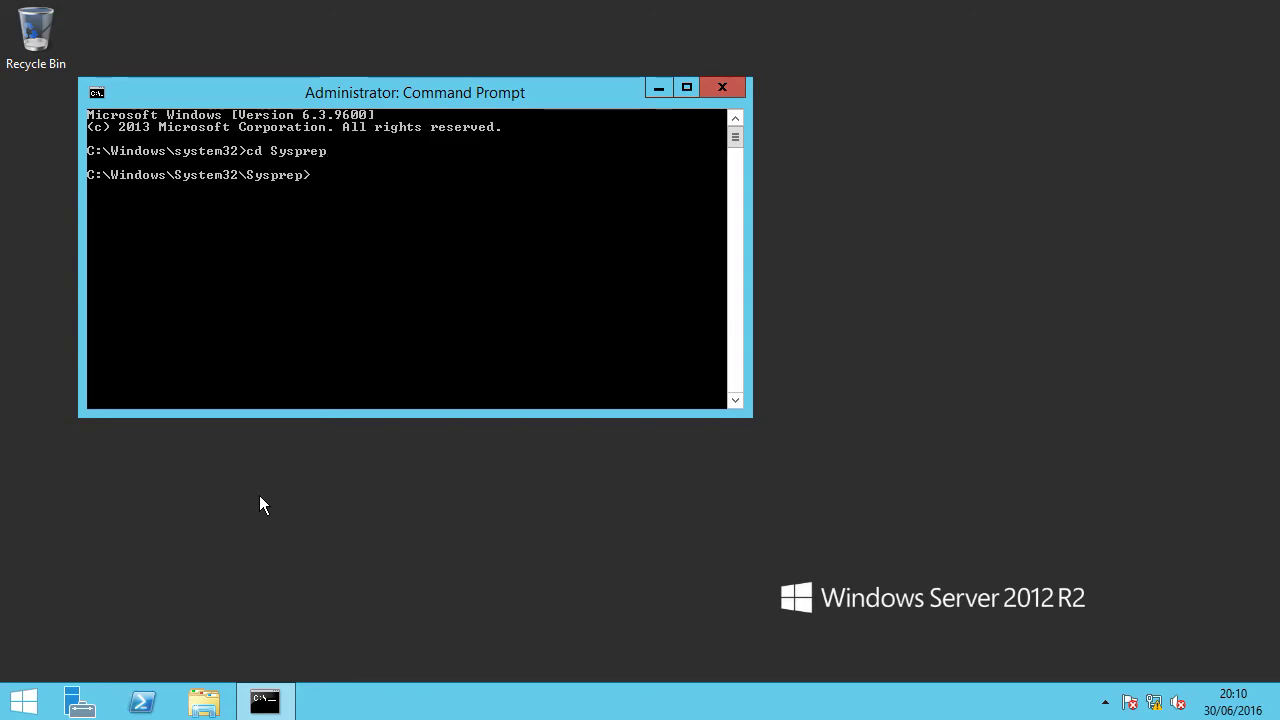
text(sysprep.exe)
key(Return)
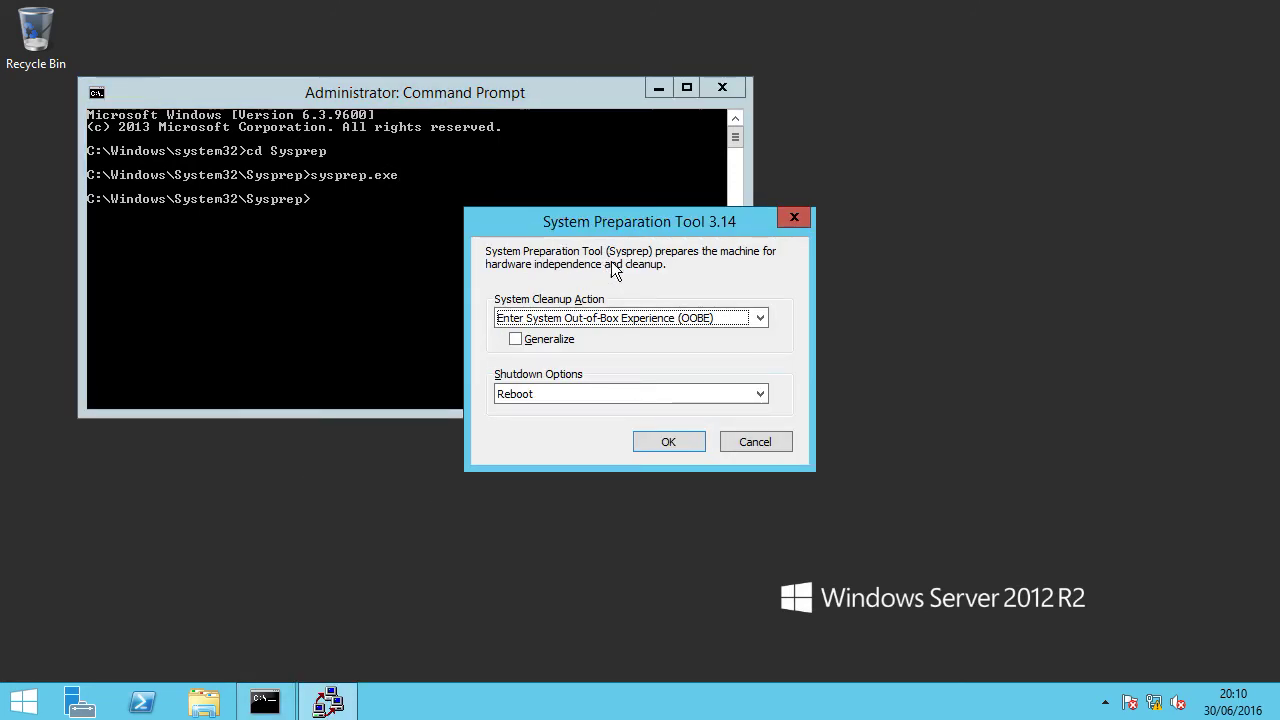
Step: Run the System Preparation Tool with Enter System Audit Mode as the cleanup action, Generalize enabled and Reboot as the shutdown option
click(762, 320)
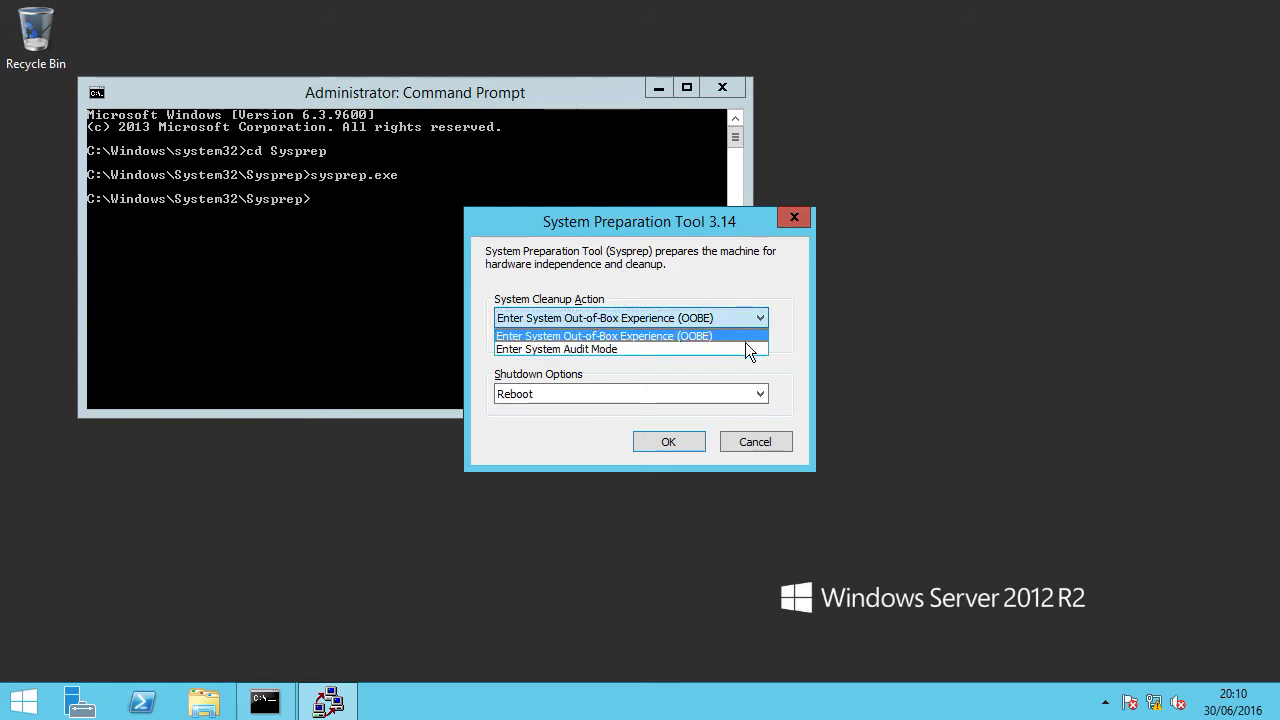
click(735, 348)
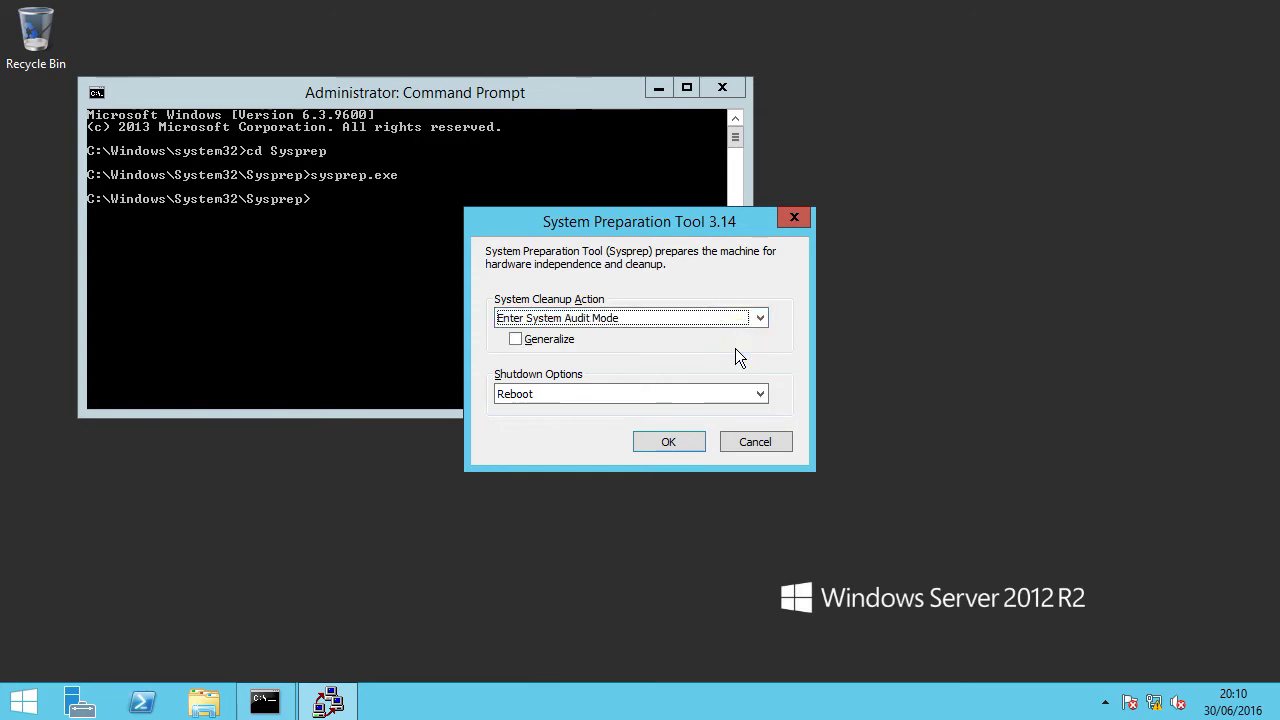
click(516, 340)
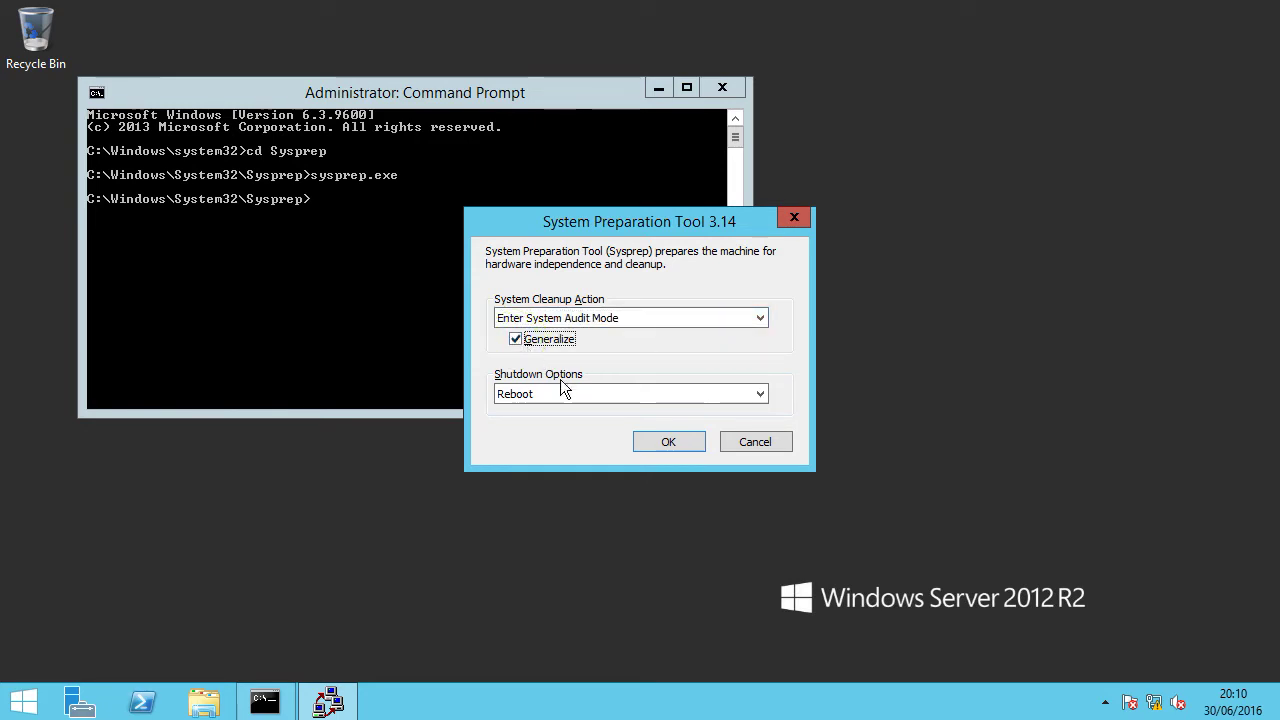
click(681, 443)
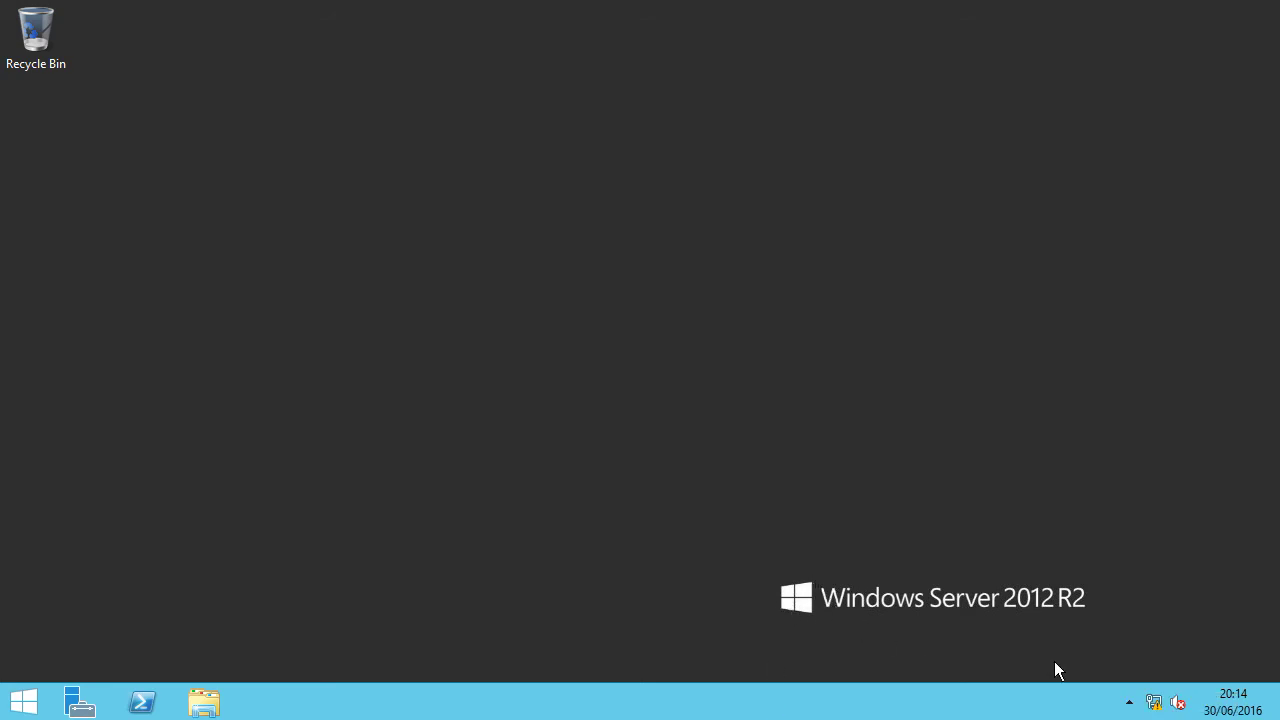
Step: Check the Ethernet connection's IP address, gateway and DNS server details, and close the network windows
right_click(1153, 702)
click(1137, 689)
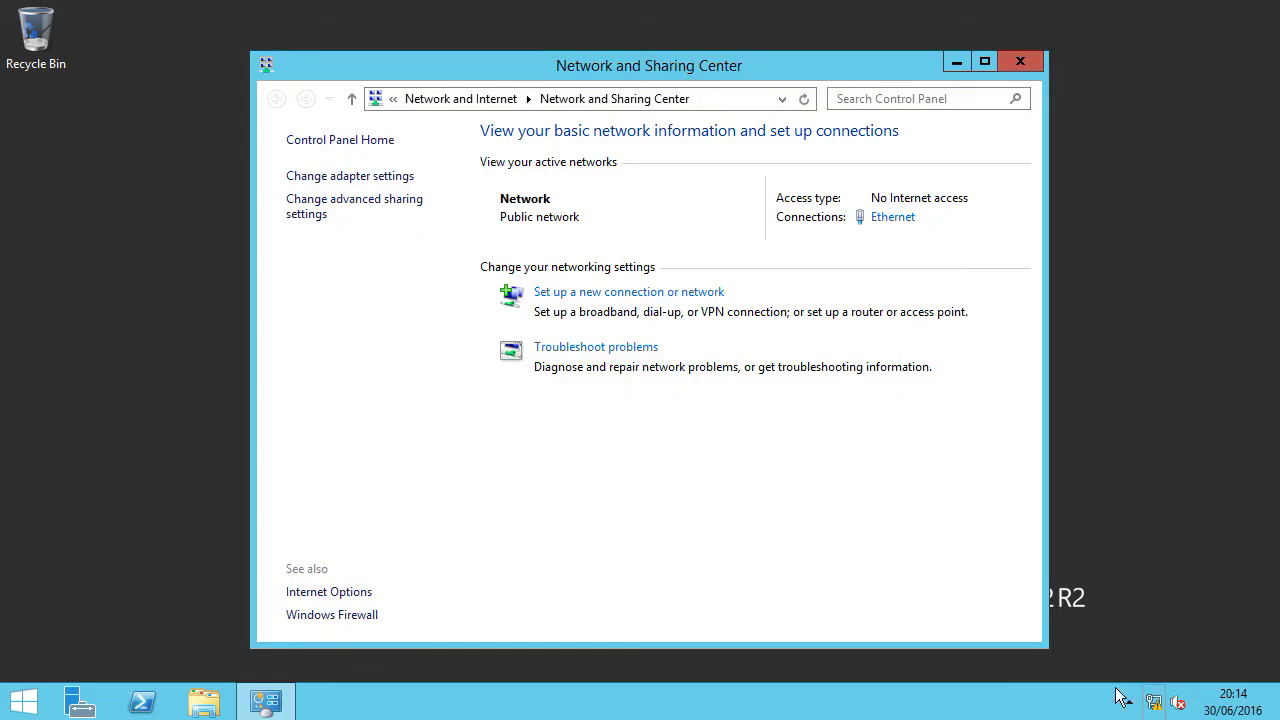
click(900, 218)
click(555, 342)
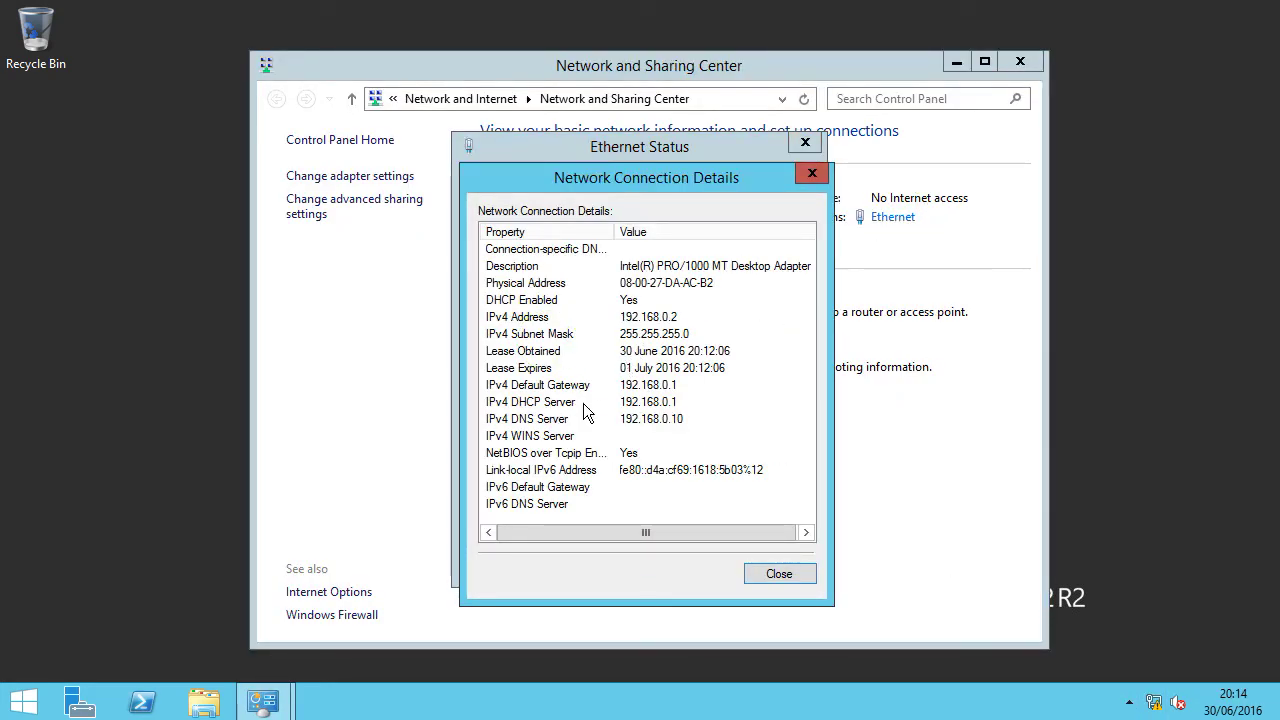
click(779, 575)
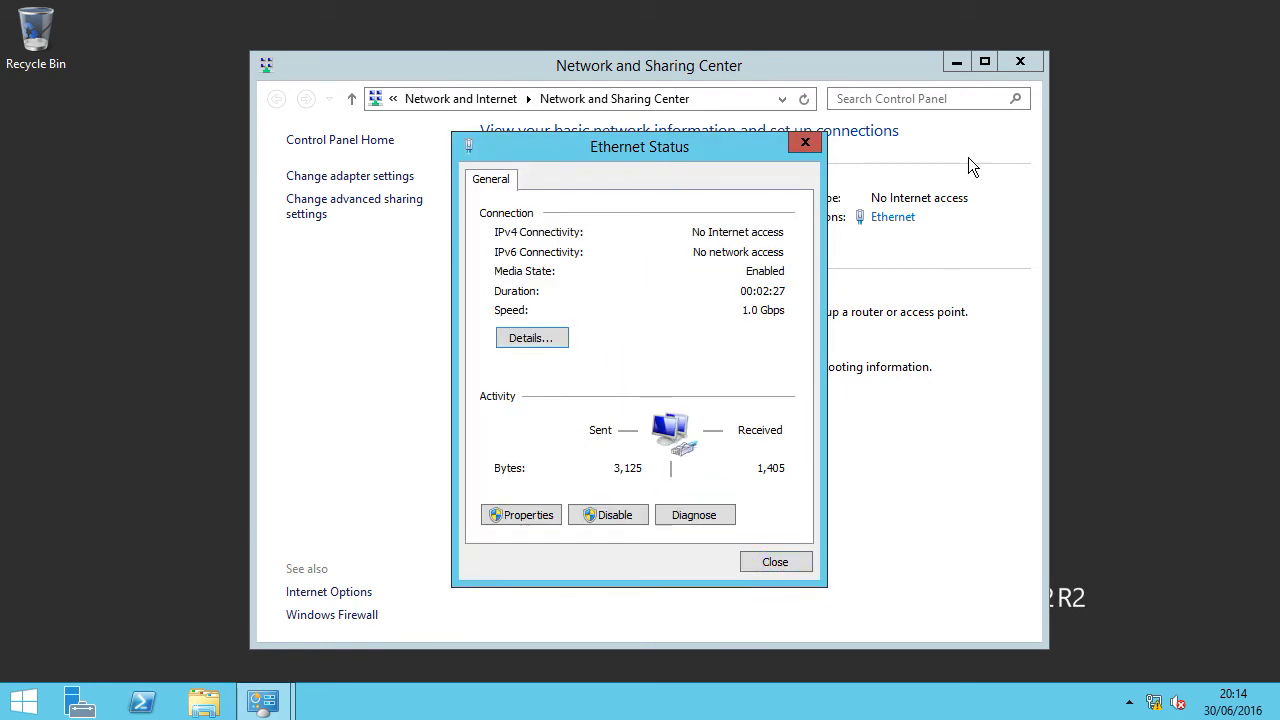
click(750, 562)
click(1040, 63)
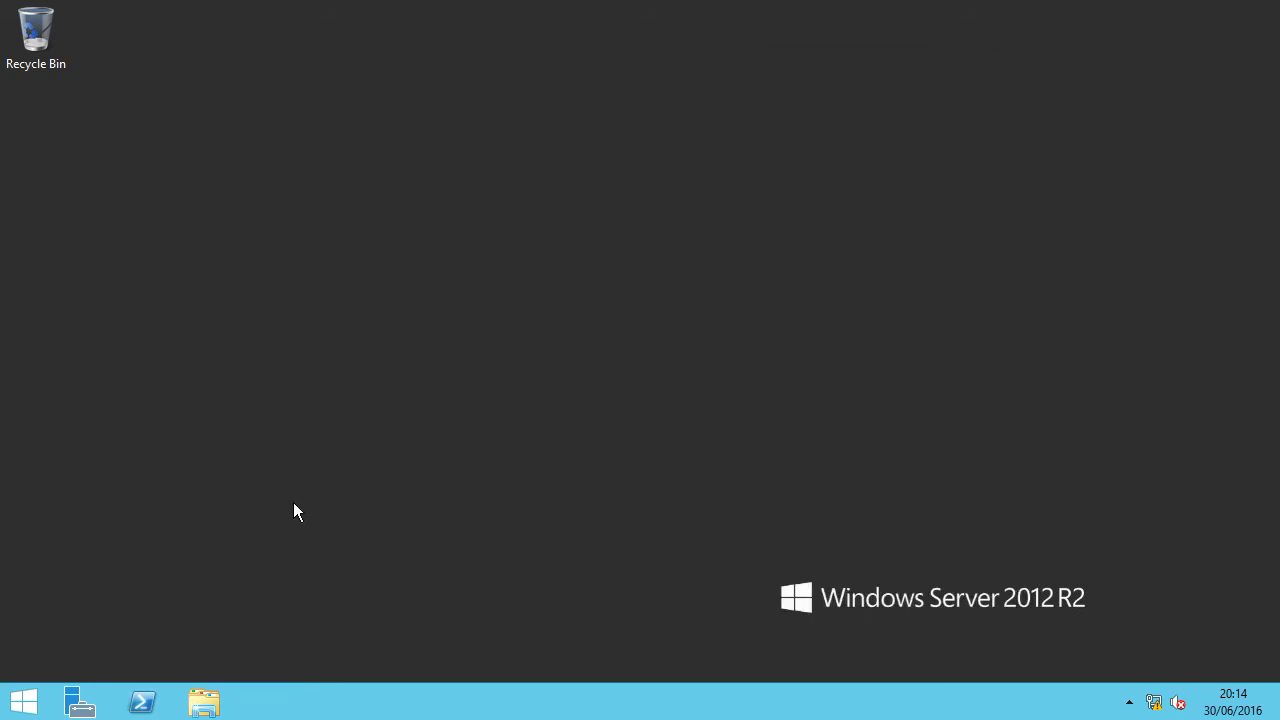
Step: Open the local server's name and domain settings from Server Manager and enter NPS1 as the computer name
click(80, 702)
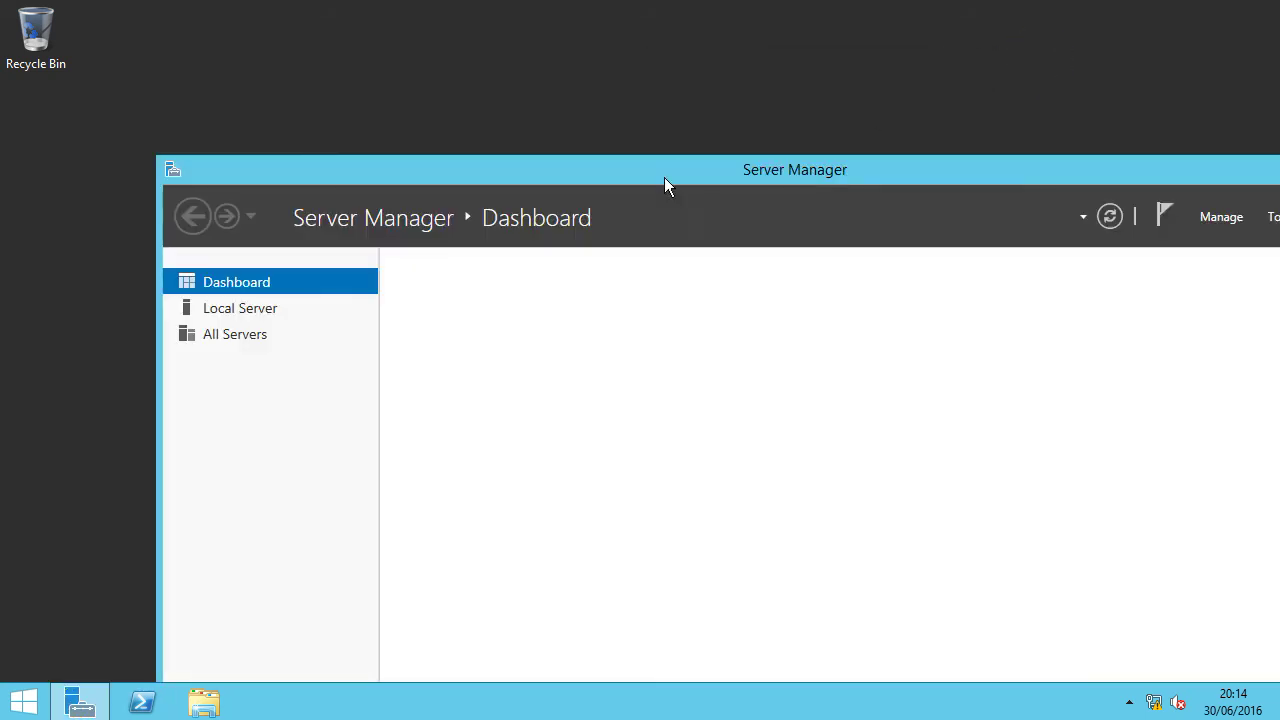
drag(703, 178, 600, 58)
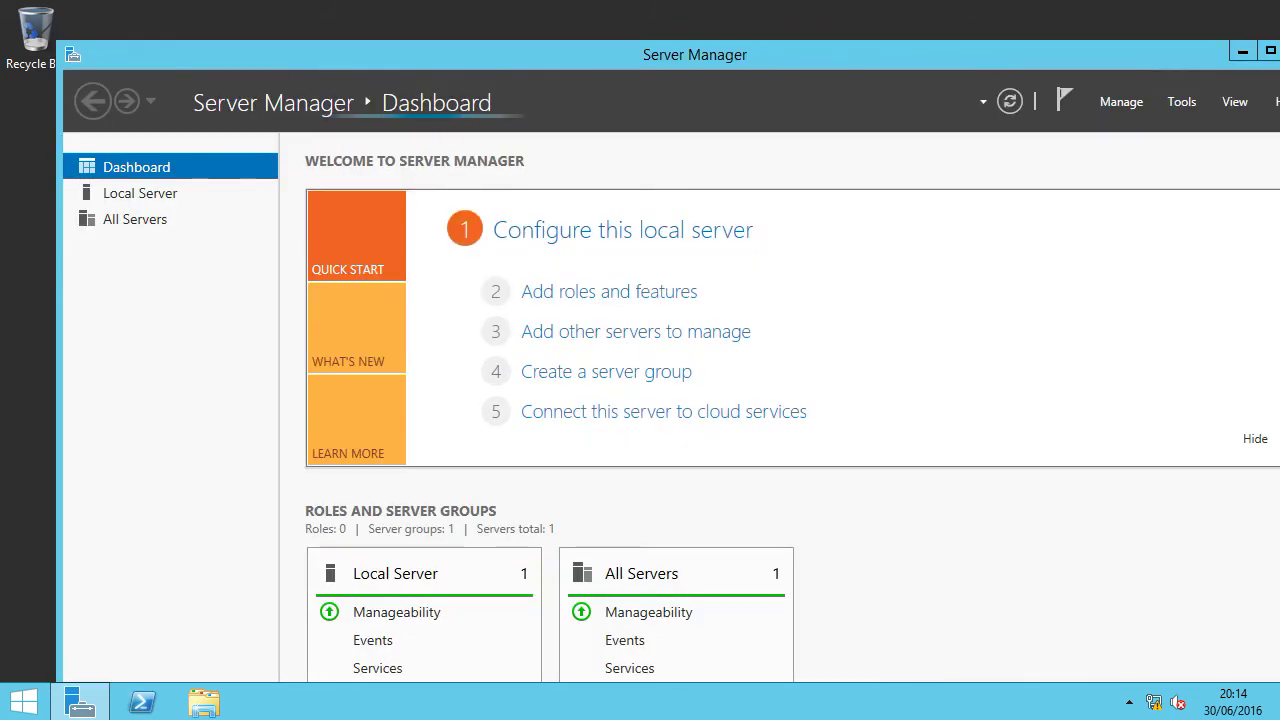
click(224, 192)
click(545, 205)
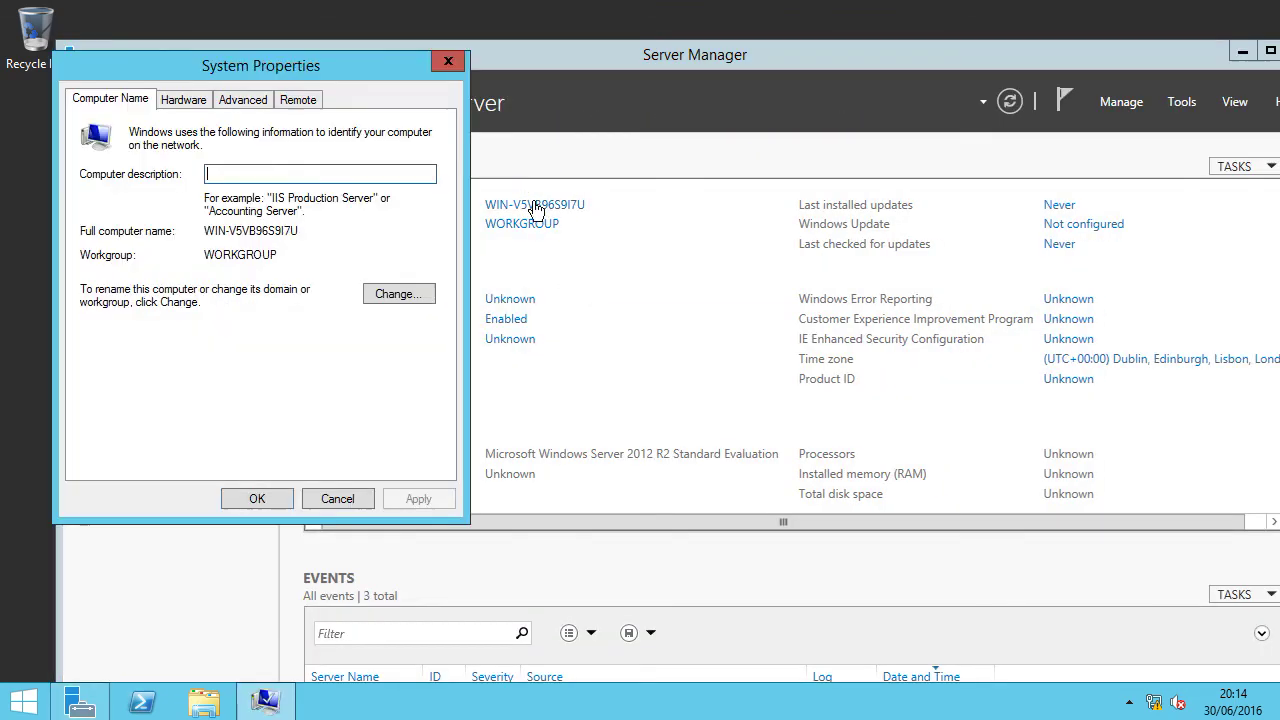
click(386, 295)
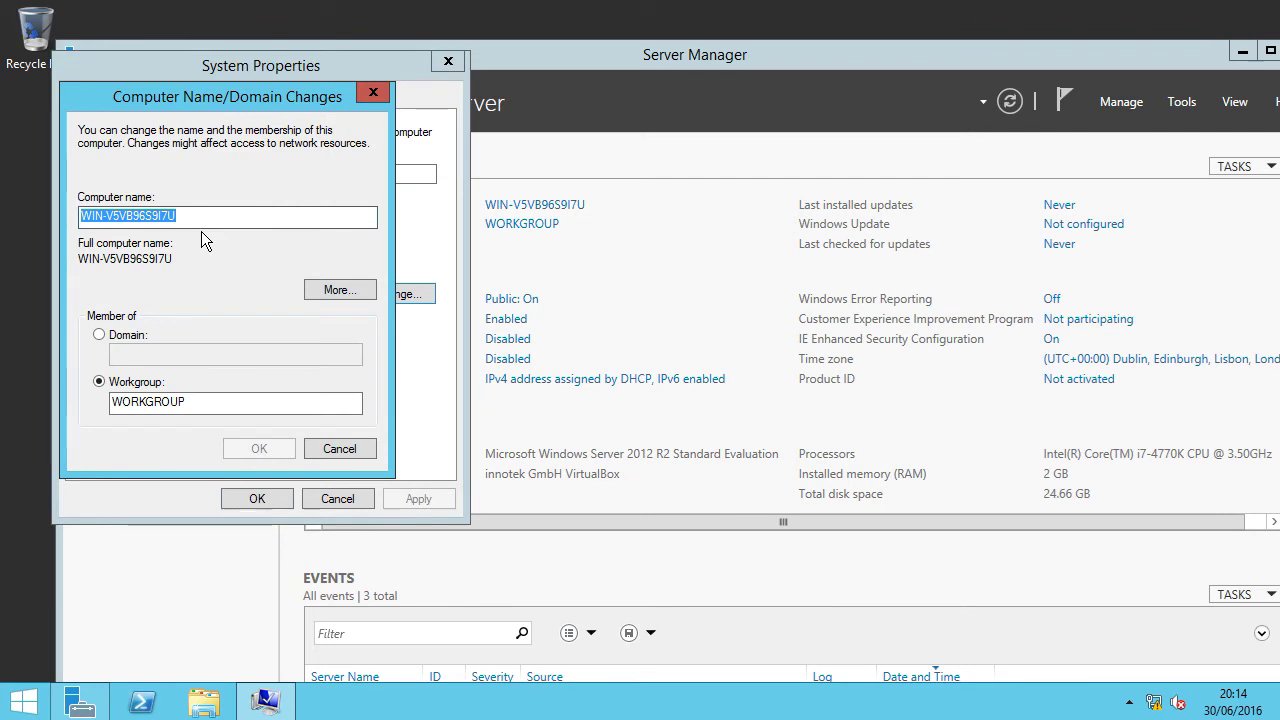
text(NPS1)
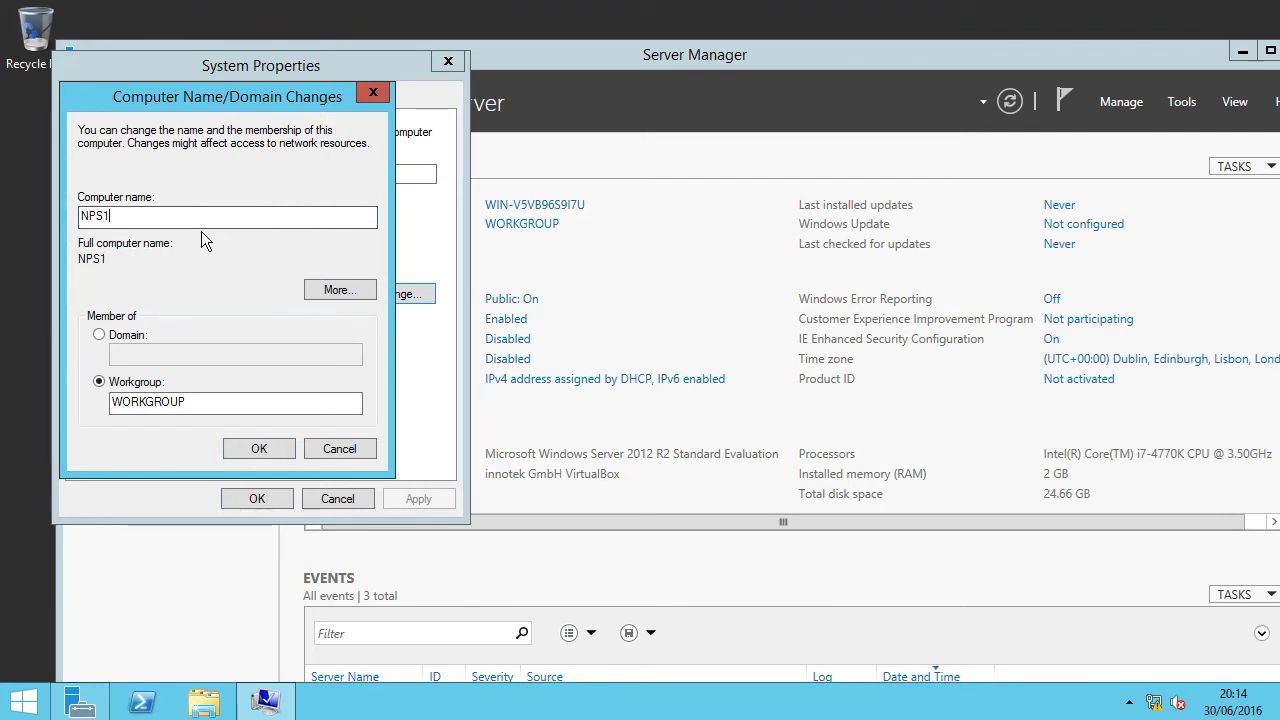
Step: Set the computer's membership to the domain BTSLAB and submit the name and domain change
click(99, 335)
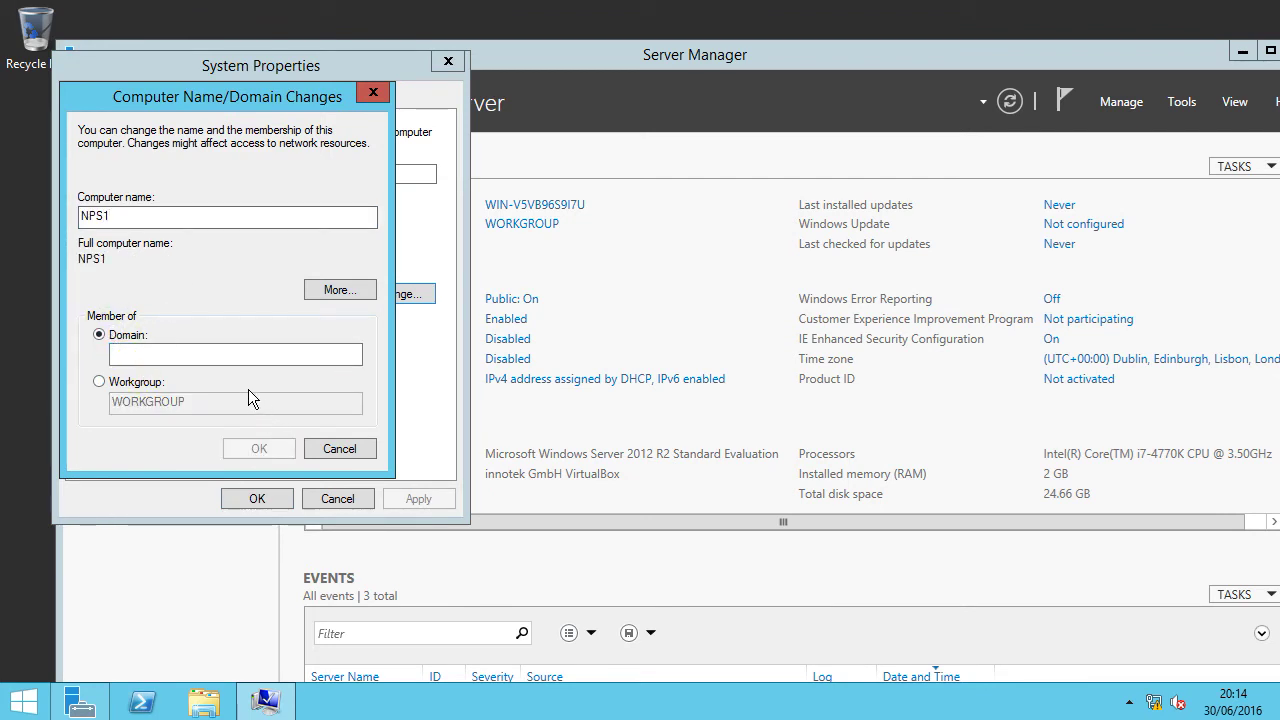
click(248, 356)
text(BT)
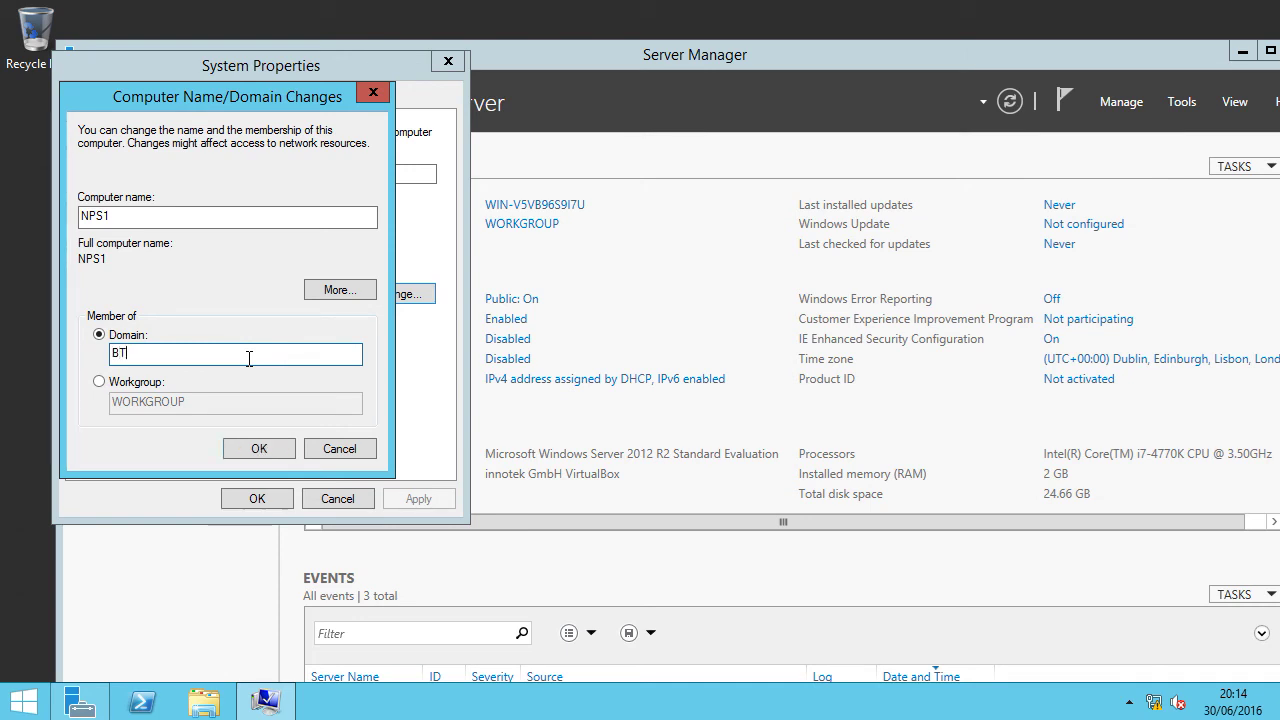
text(SLAB)
click(261, 449)
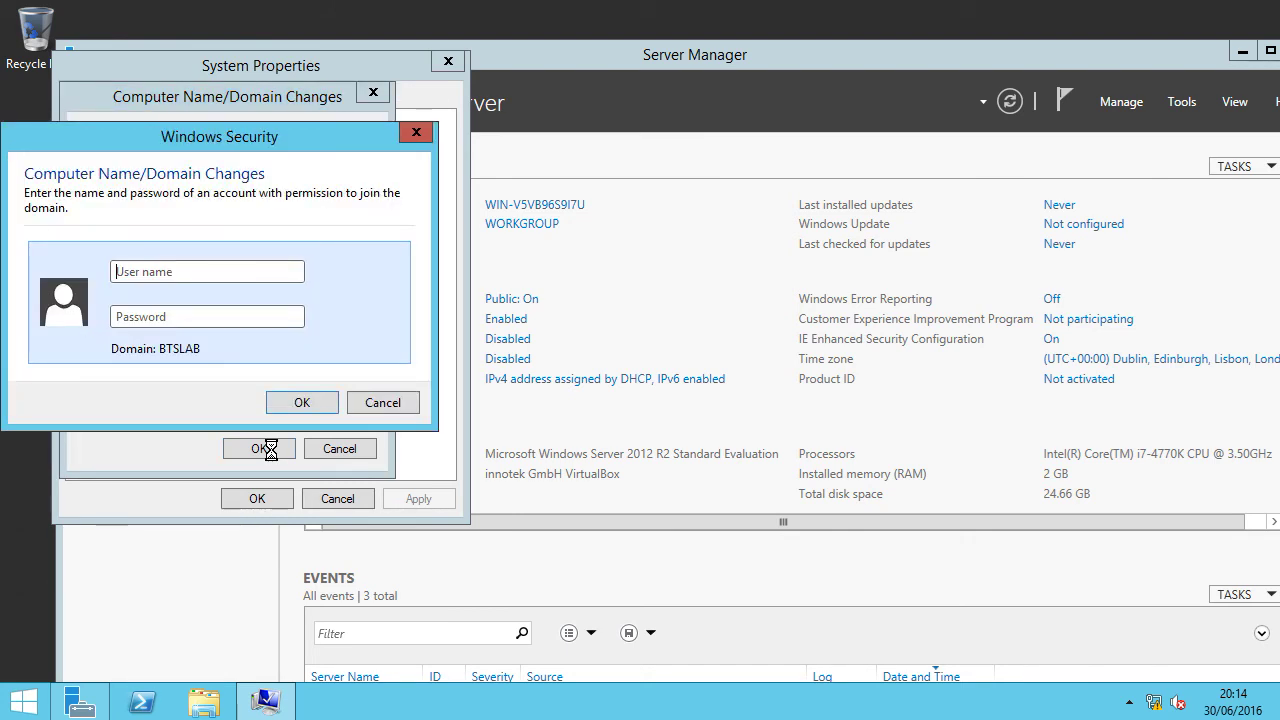
Step: Authorize the domain join with the user name administrator and the account password, and acknowledge the welcome and restart notices
text(administrator)
key(Tab)
text(•••••••••••)
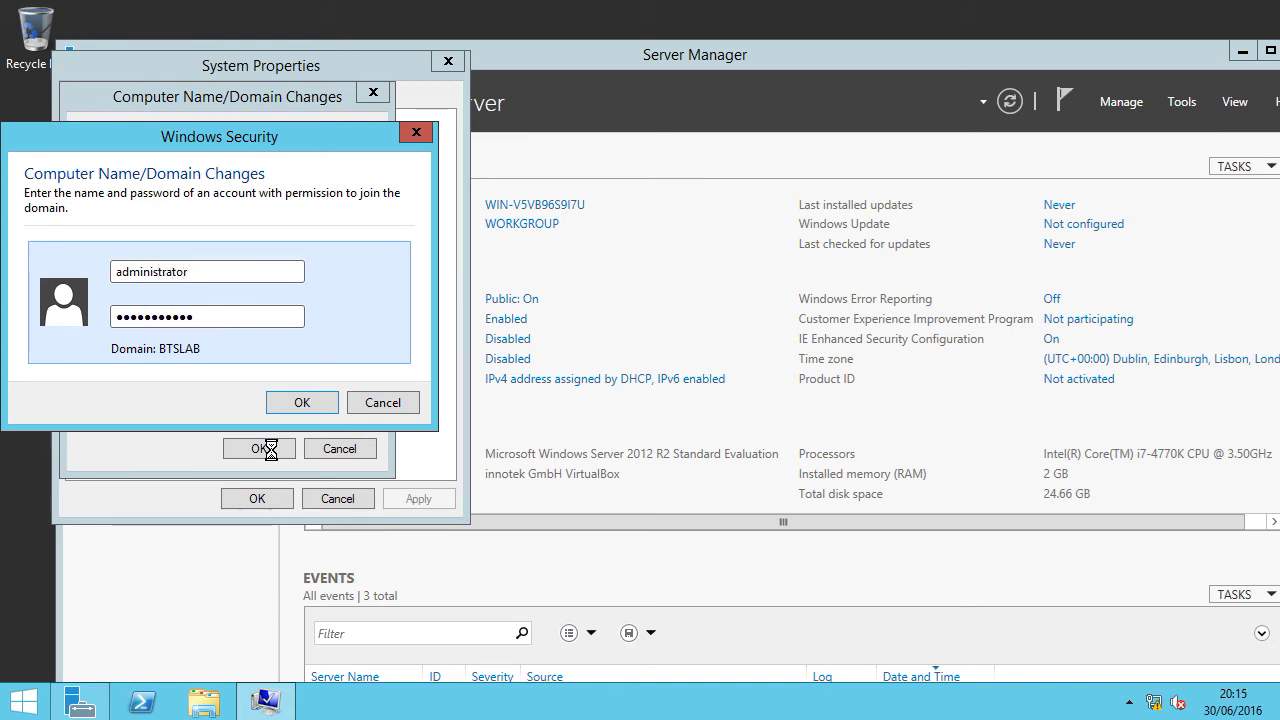
text(•)
key(Return)
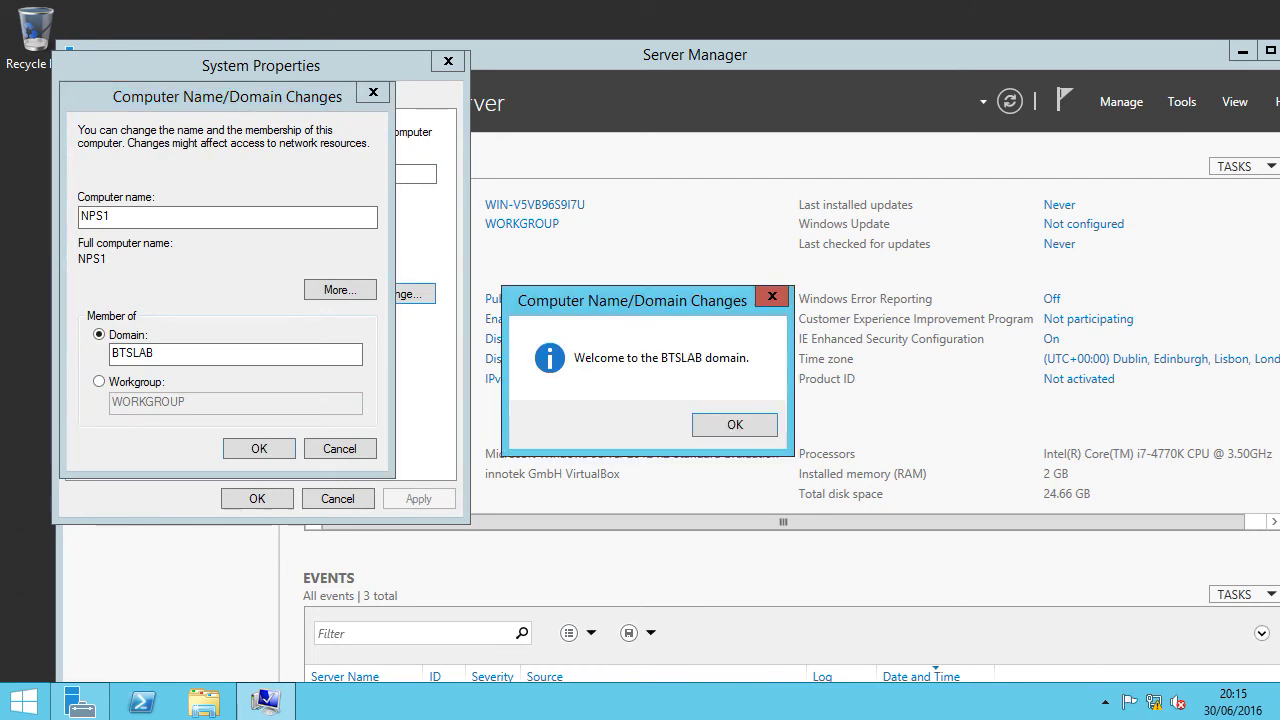
drag(666, 312, 675, 312)
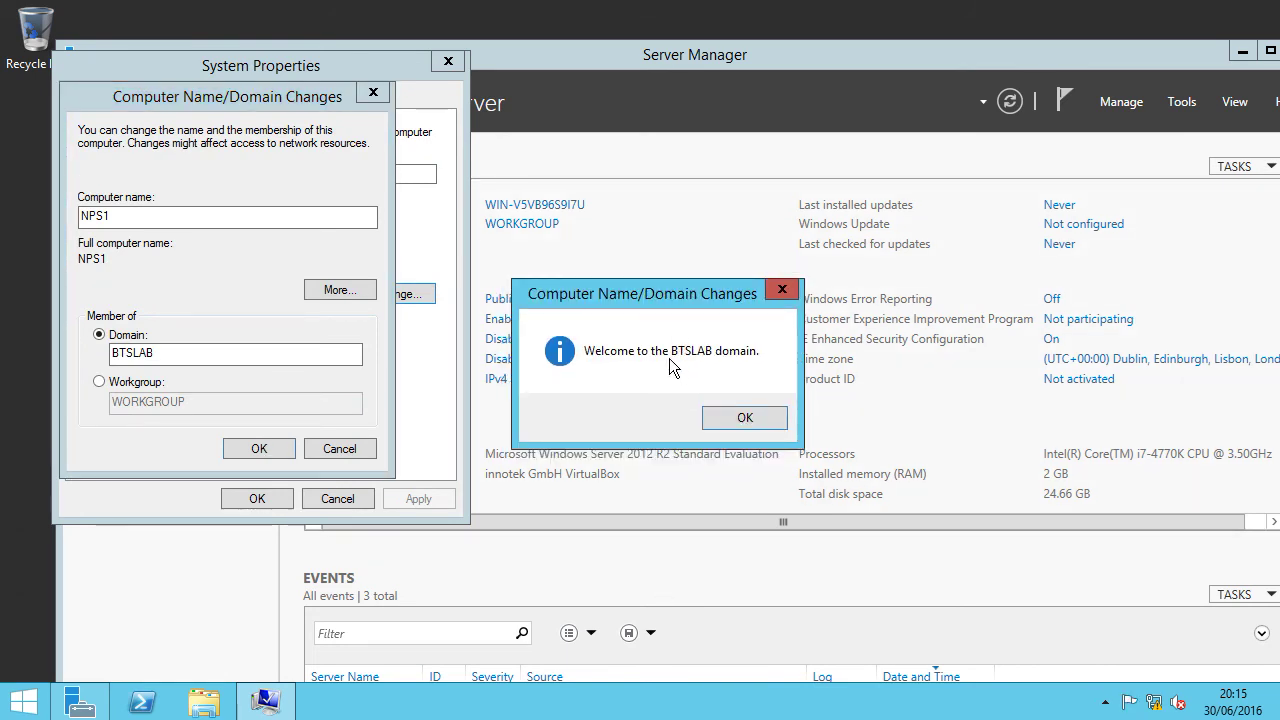
click(746, 419)
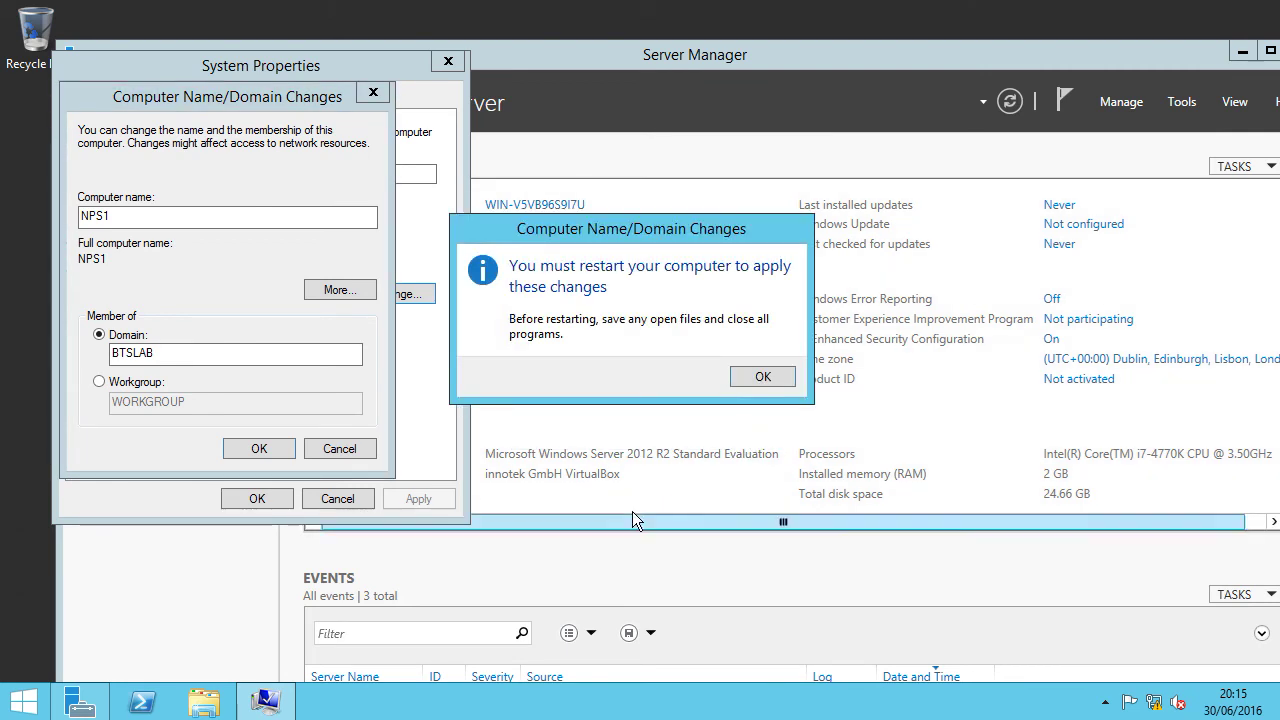
click(759, 382)
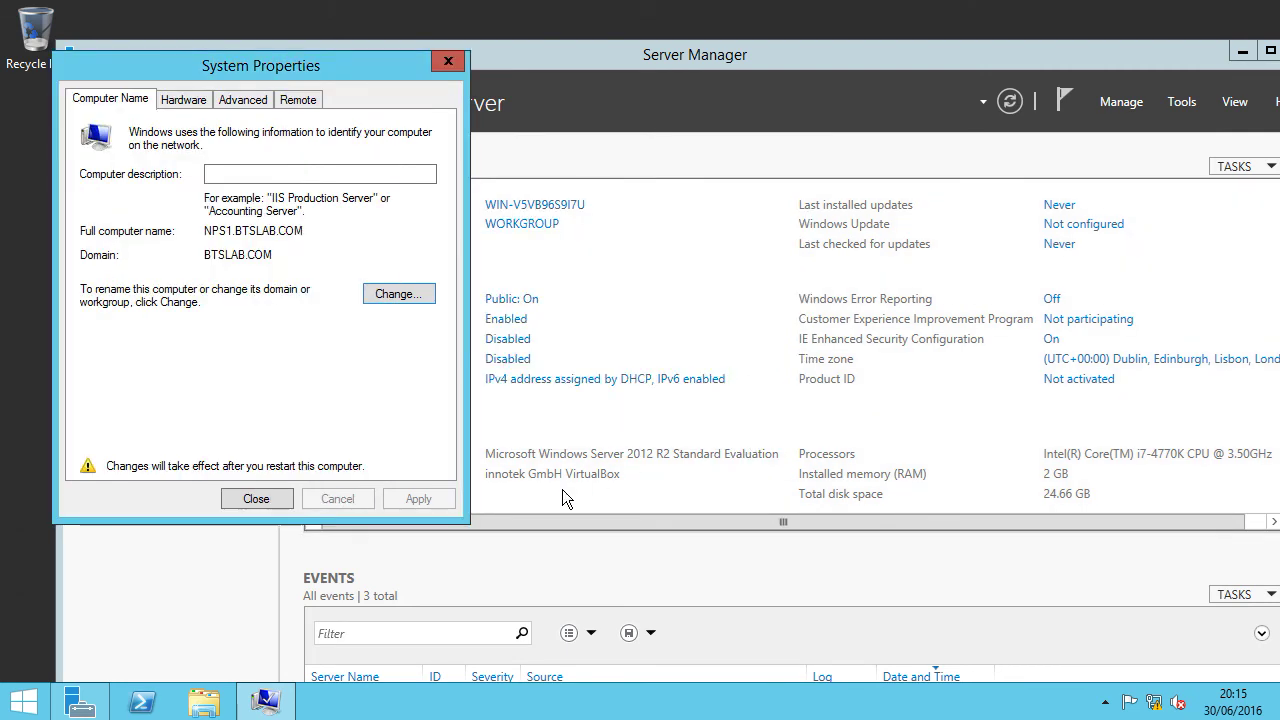